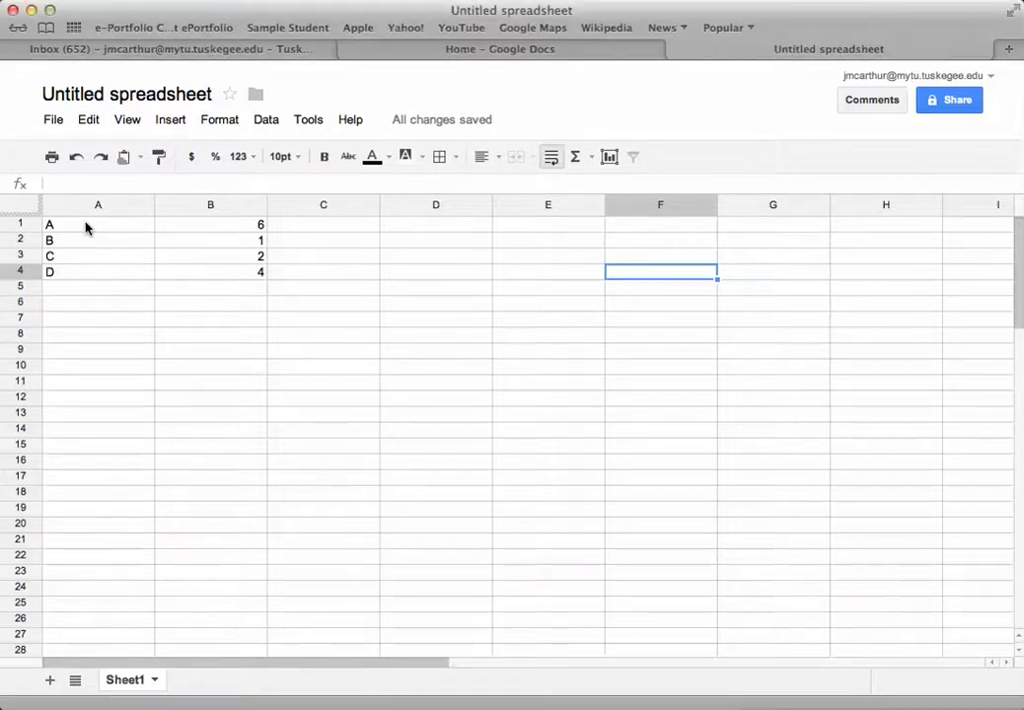
# Start a pie chart from the data in cells A1:B4
pyautogui.moveTo(85, 226); pyautogui.dragTo(182, 287)
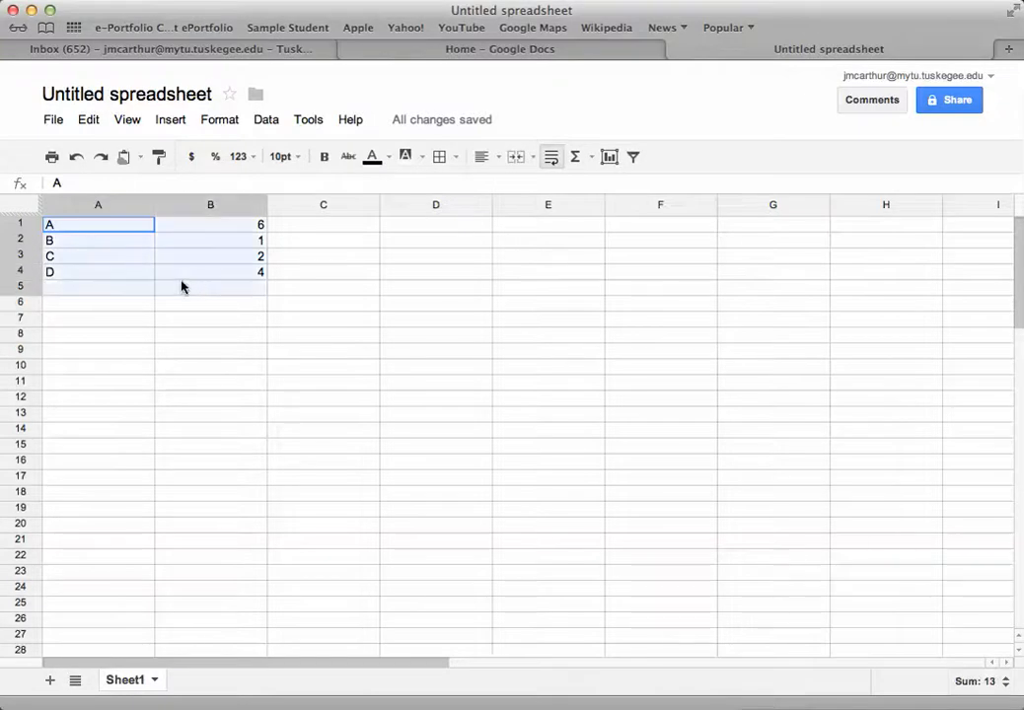
pyautogui.click(146, 272)
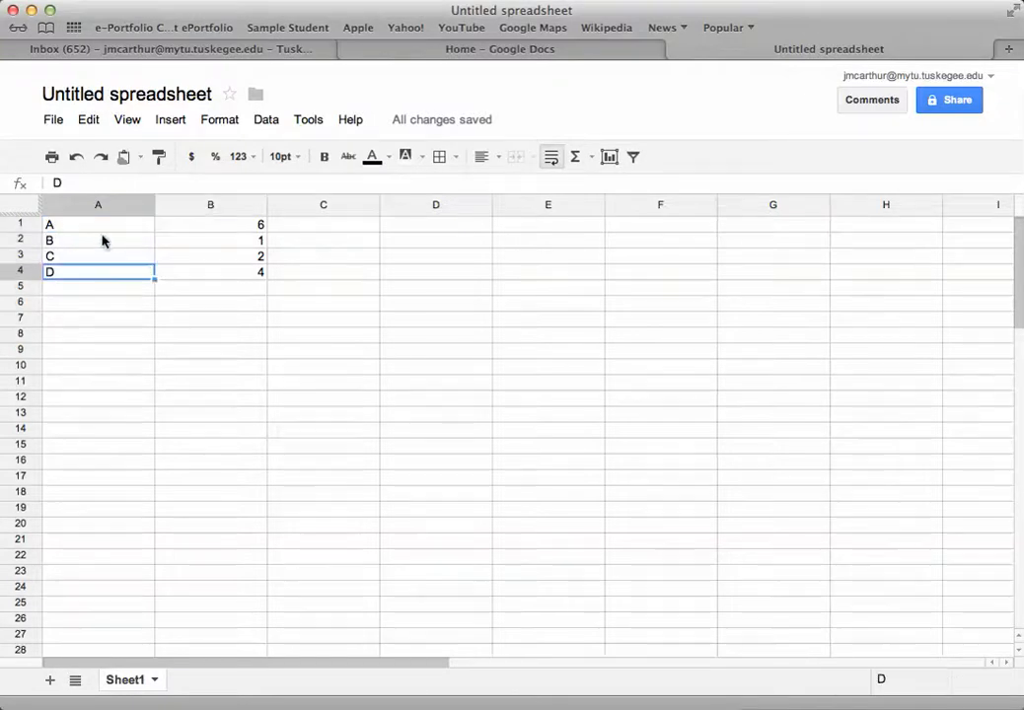
pyautogui.moveTo(99, 225); pyautogui.dragTo(194, 278)
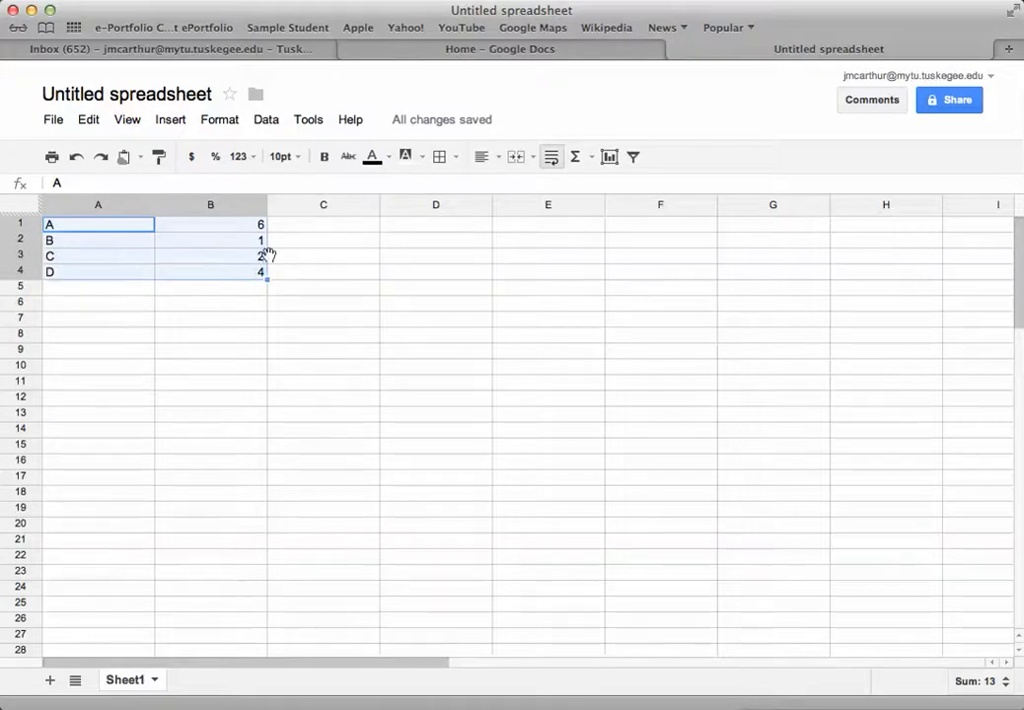
pyautogui.click(610, 158)
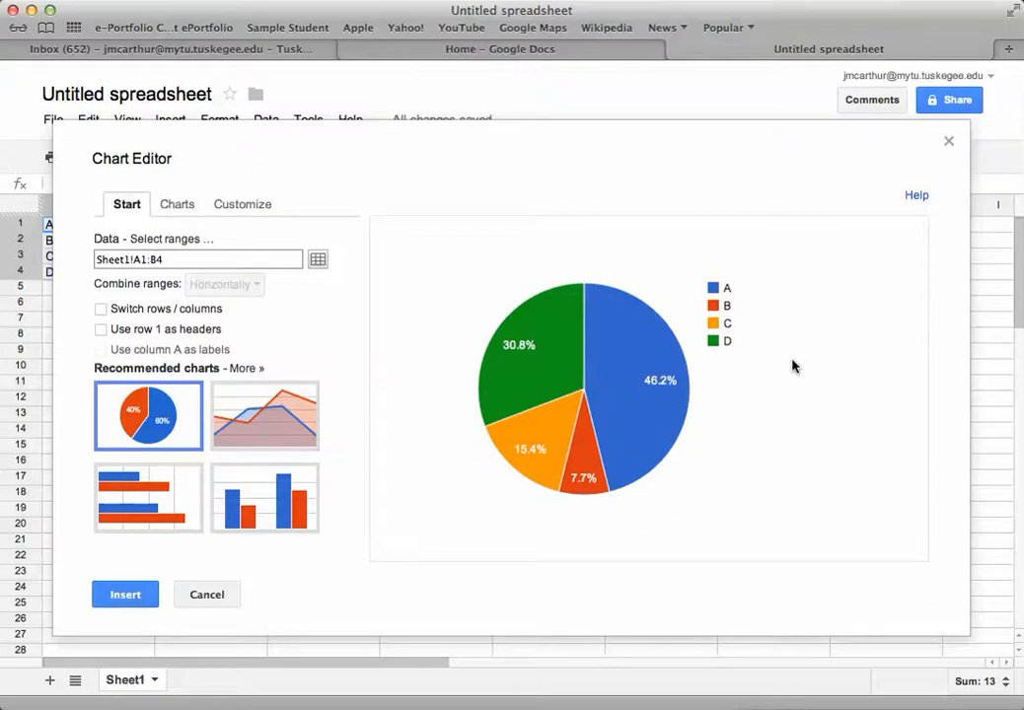
# Customize the pie chart by setting the color of slice A to dark gray
pyautogui.moveTo(657, 468)
pyautogui.click(260, 211)
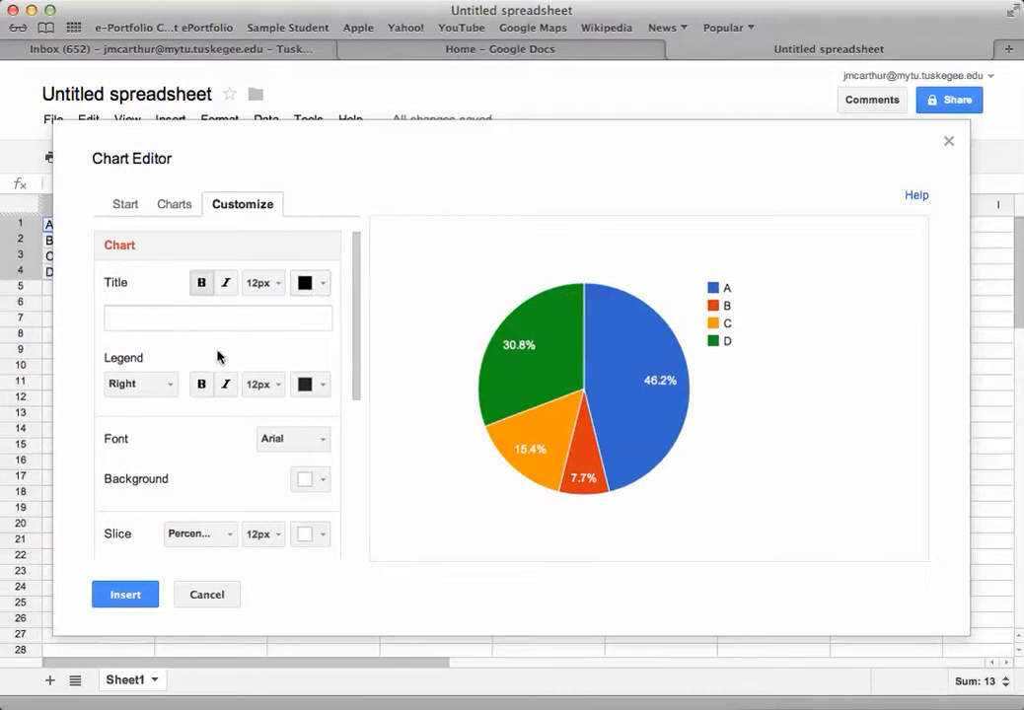
pyautogui.moveTo(358, 384); pyautogui.dragTo(349, 559)
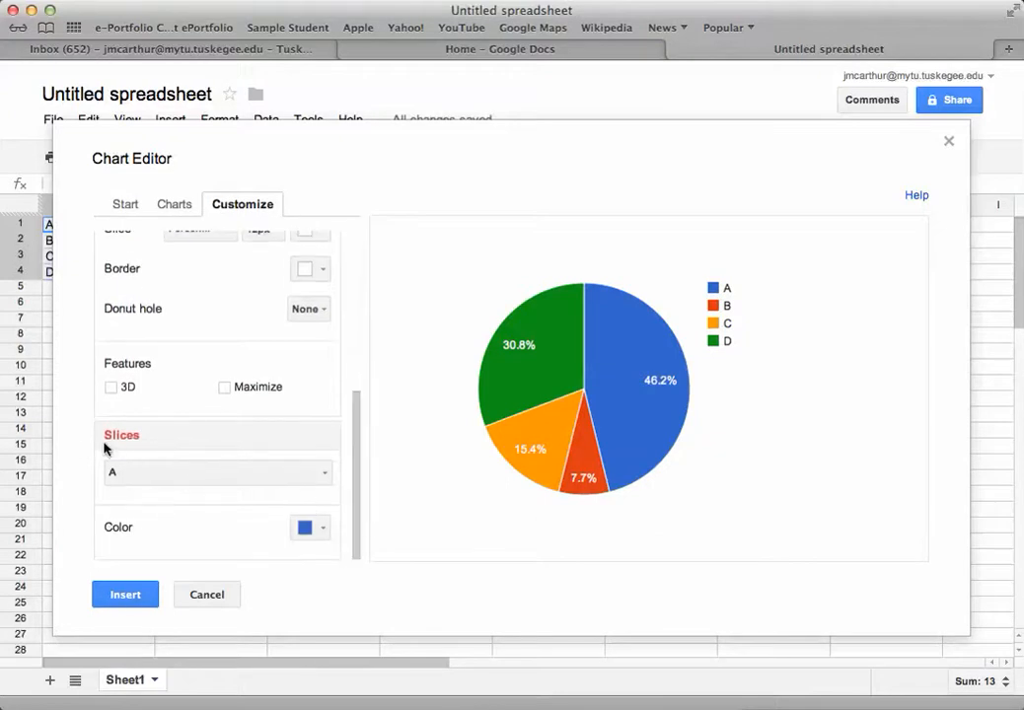
pyautogui.moveTo(356, 453); pyautogui.dragTo(359, 484)
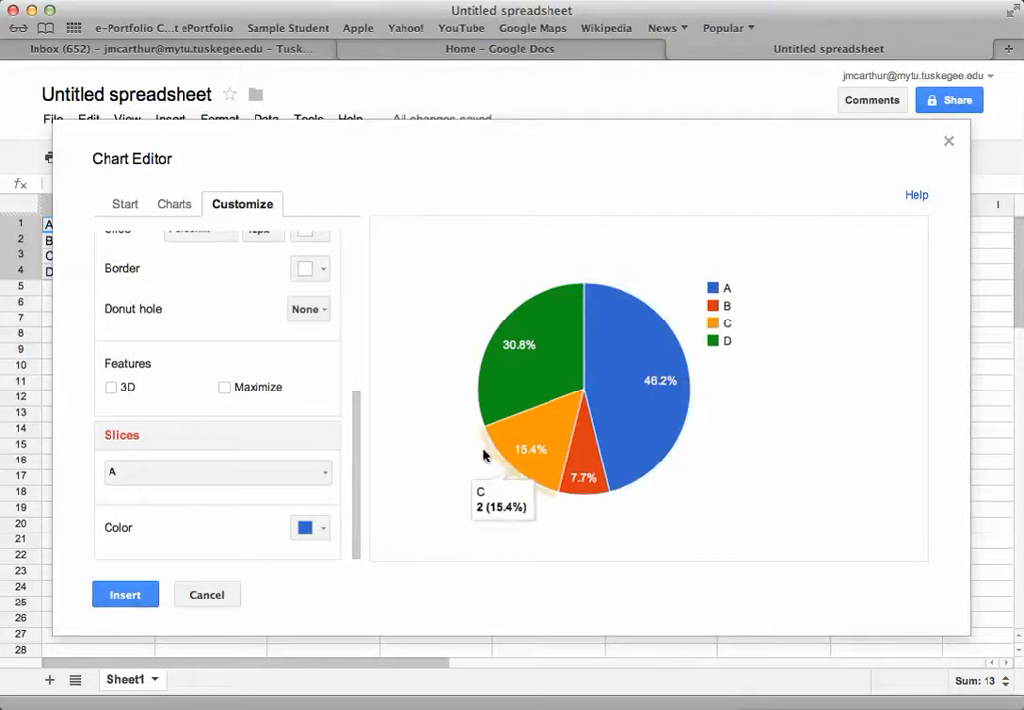
pyautogui.click(311, 475)
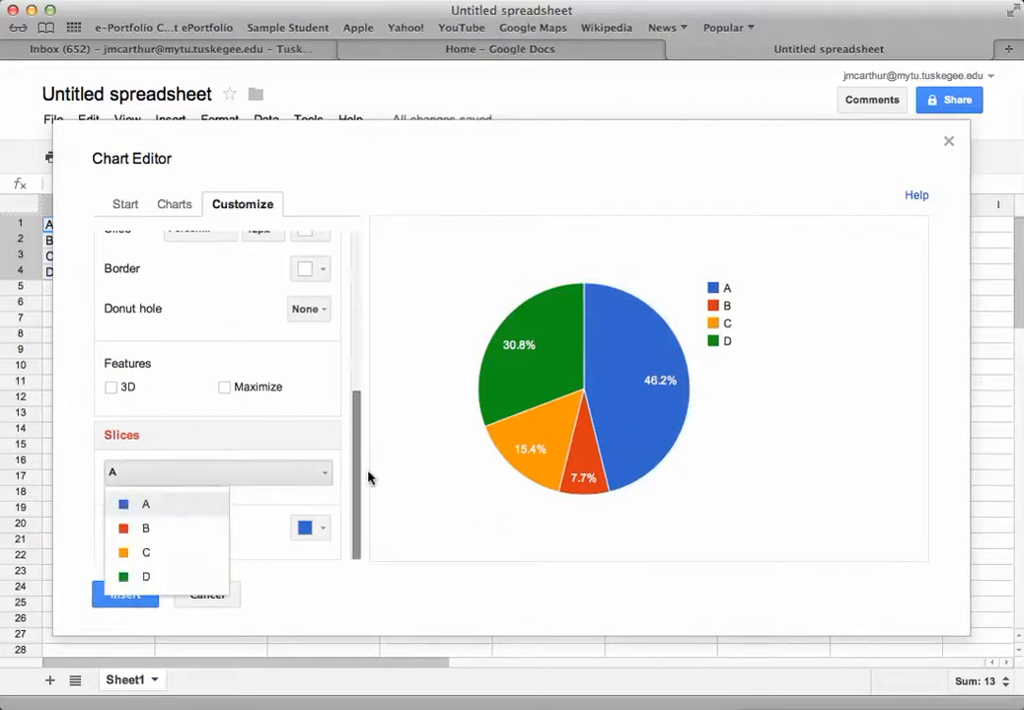
pyautogui.click(411, 517)
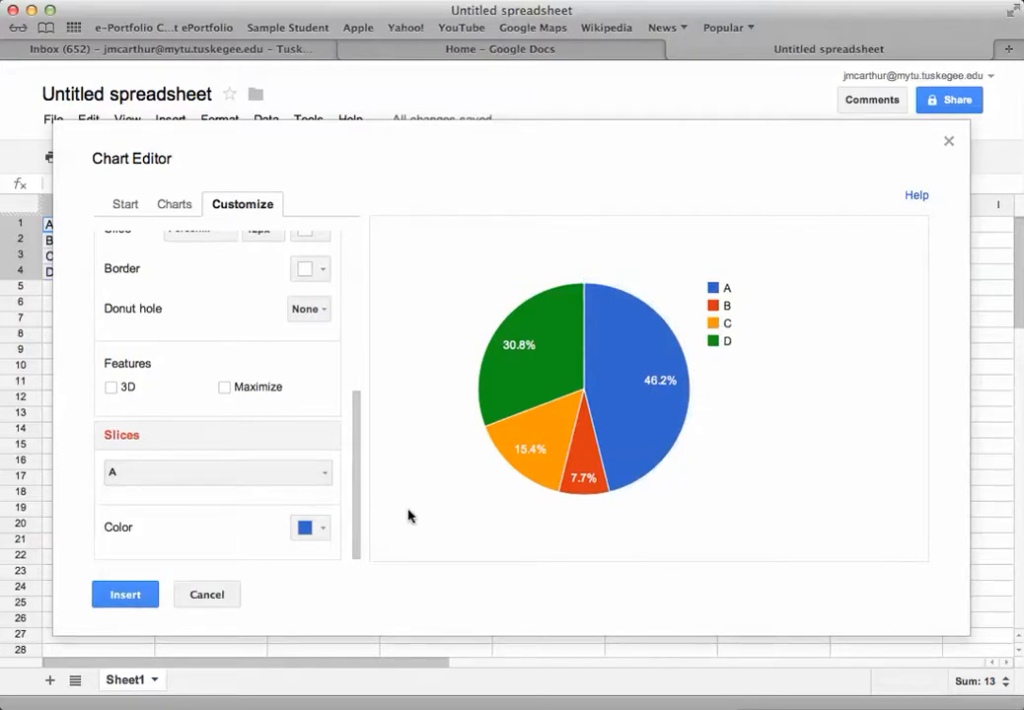
pyautogui.click(325, 530)
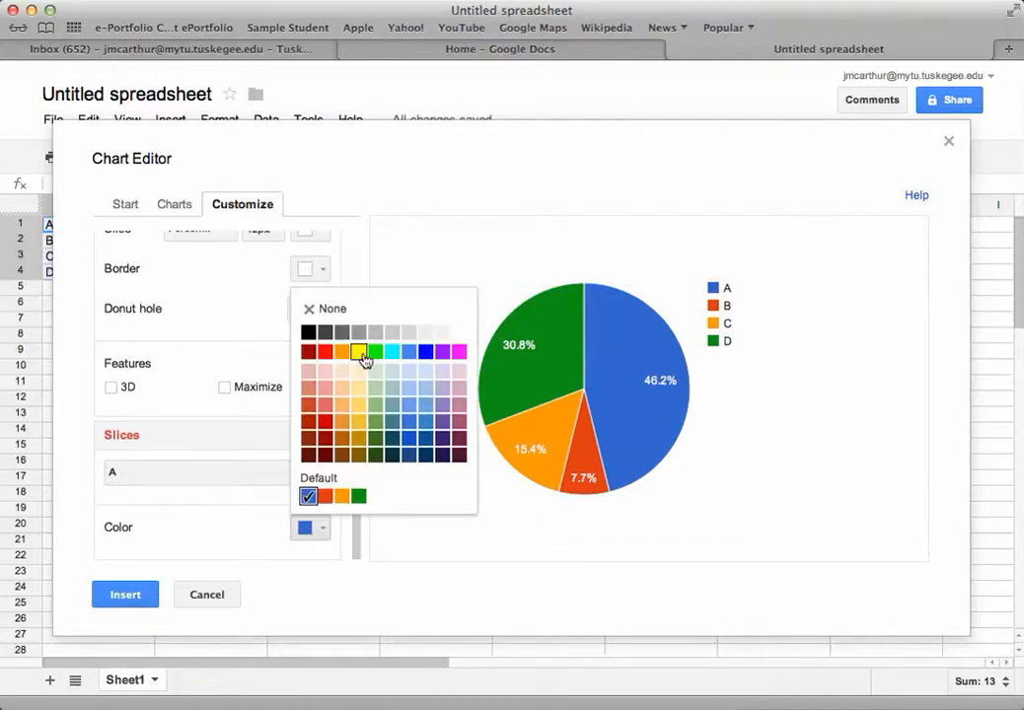
pyautogui.click(341, 333)
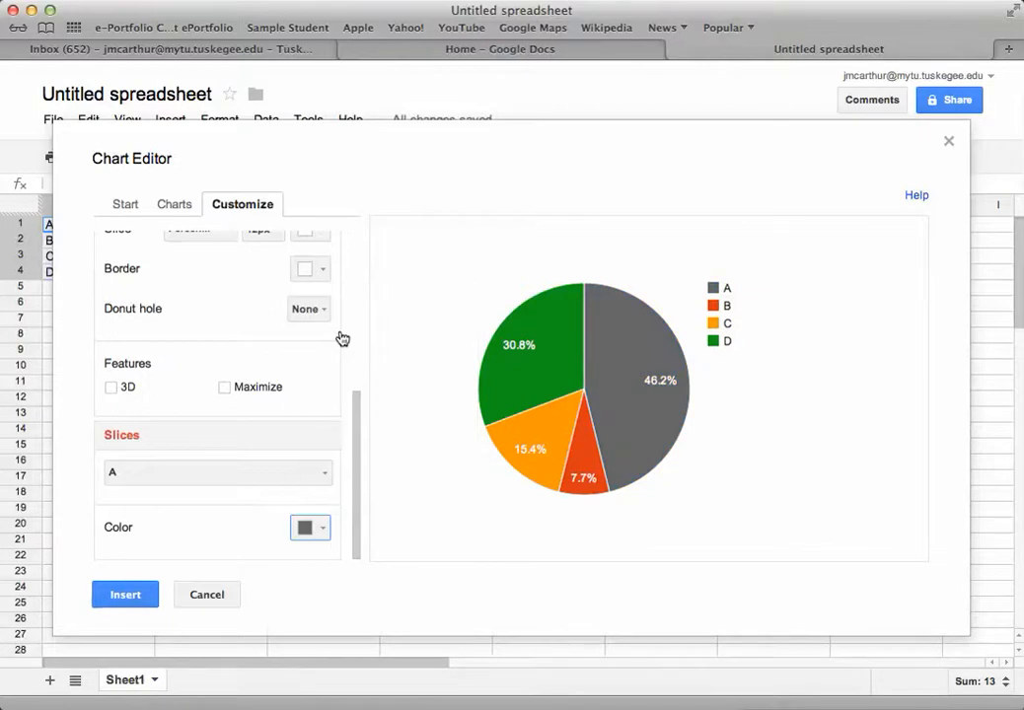
# Set the color of slice B to a medium gray, lighter than slice A
pyautogui.click(316, 476)
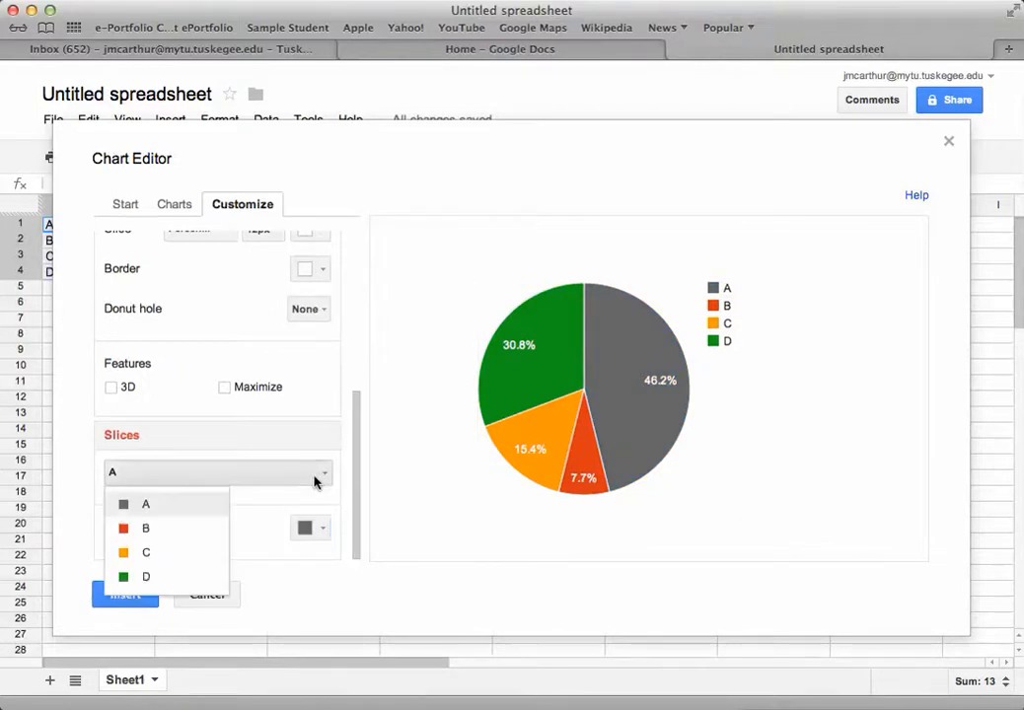
pyautogui.click(169, 532)
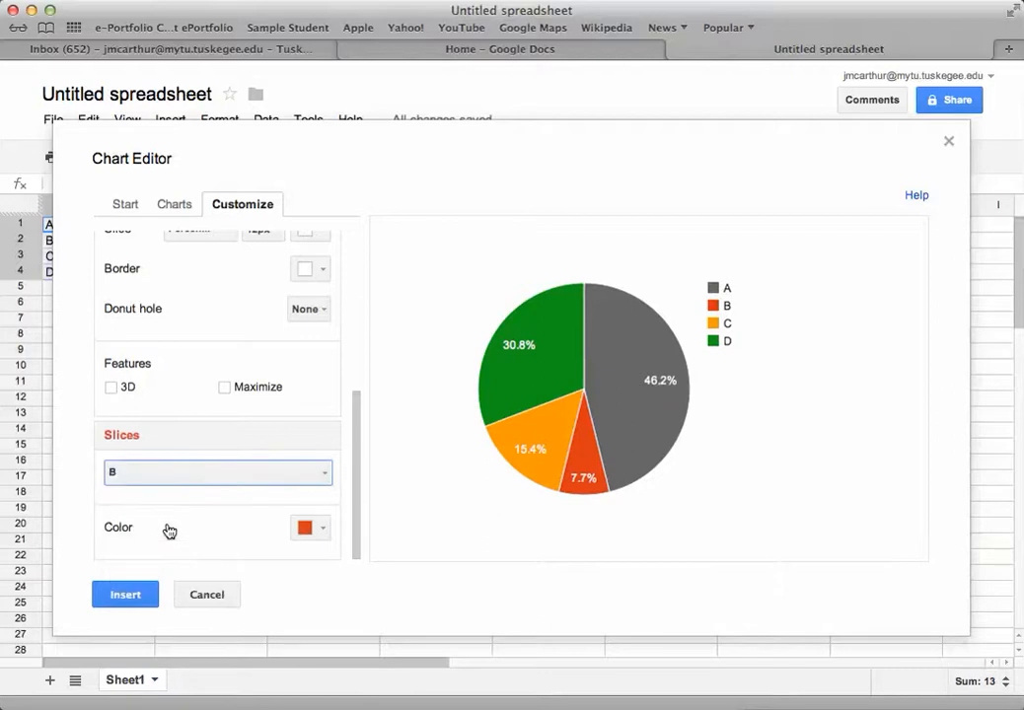
pyautogui.click(325, 534)
pyautogui.click(325, 534)
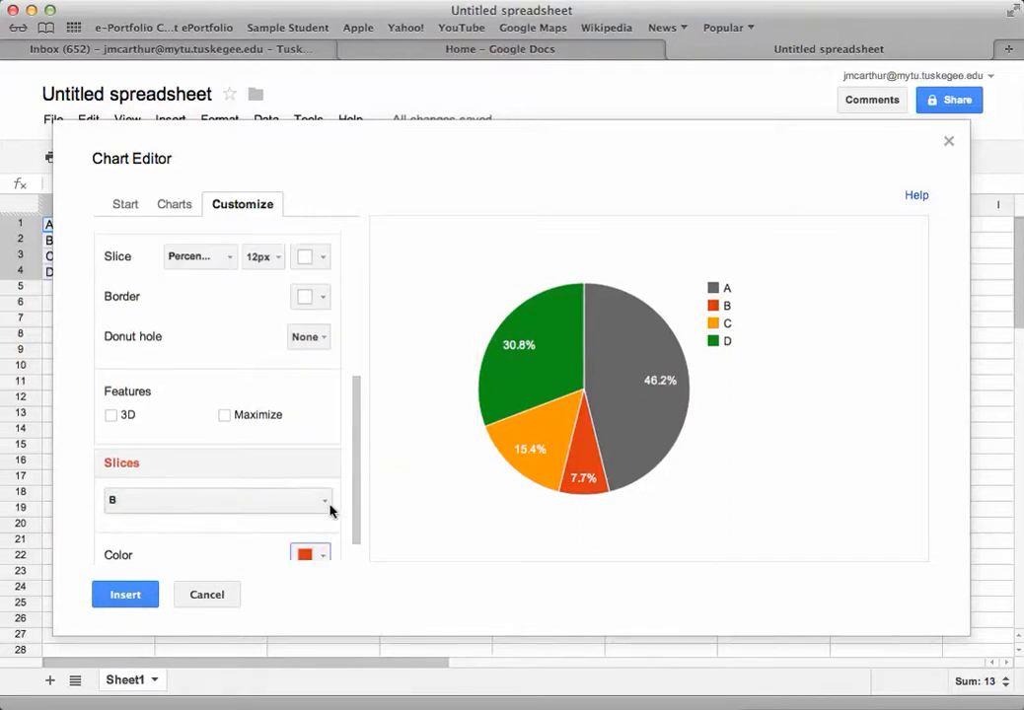
pyautogui.scroll(-1, 330, 510)
pyautogui.click(325, 532)
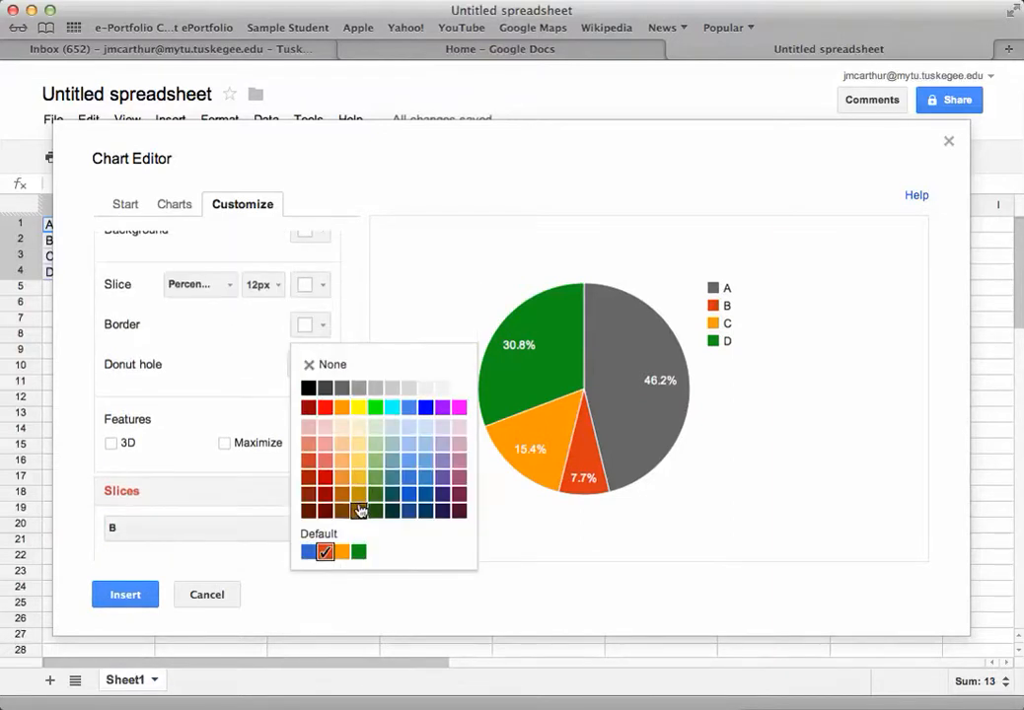
pyautogui.click(376, 391)
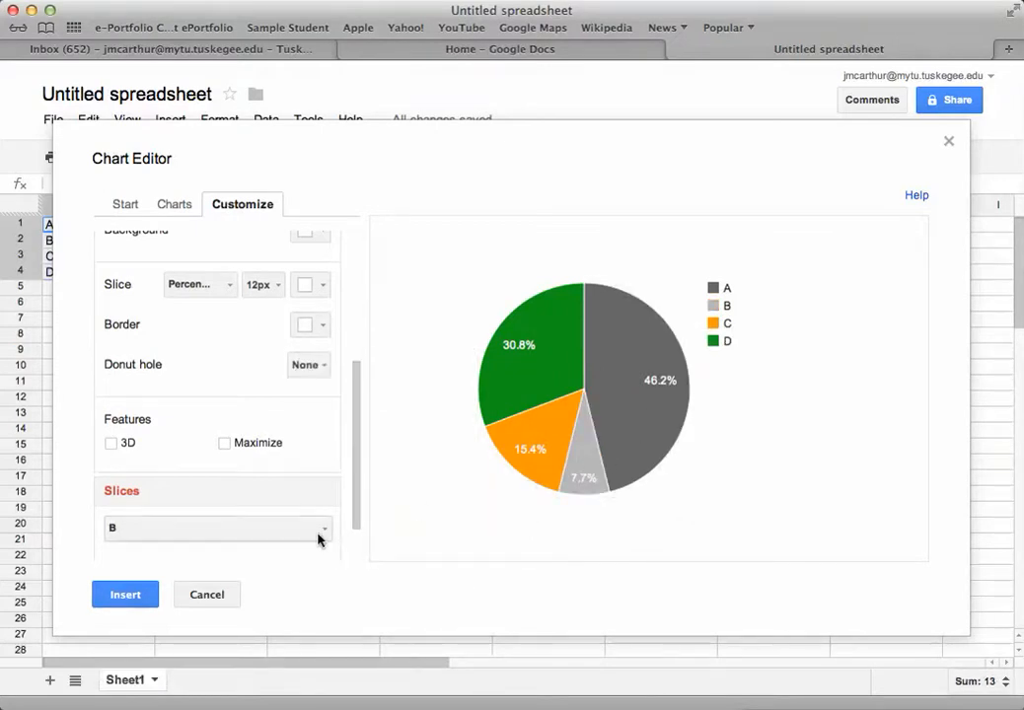
# Set the color of slice C to light gray, RGB (217, 217, 217)
pyautogui.scroll(-3, 356, 533)
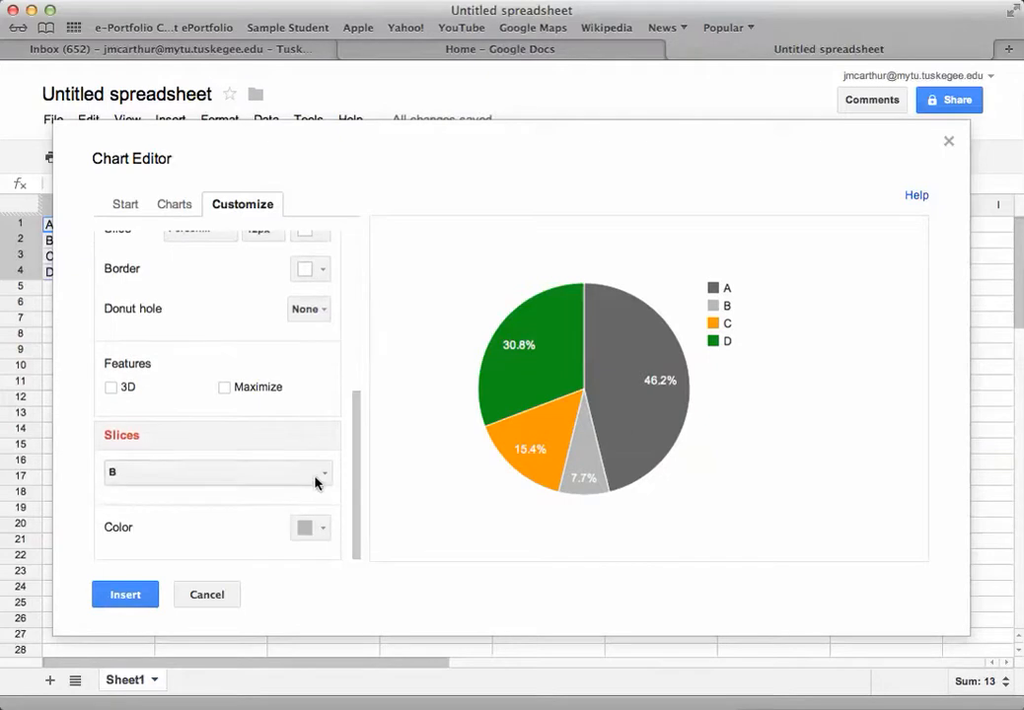
pyautogui.click(316, 481)
pyautogui.click(142, 550)
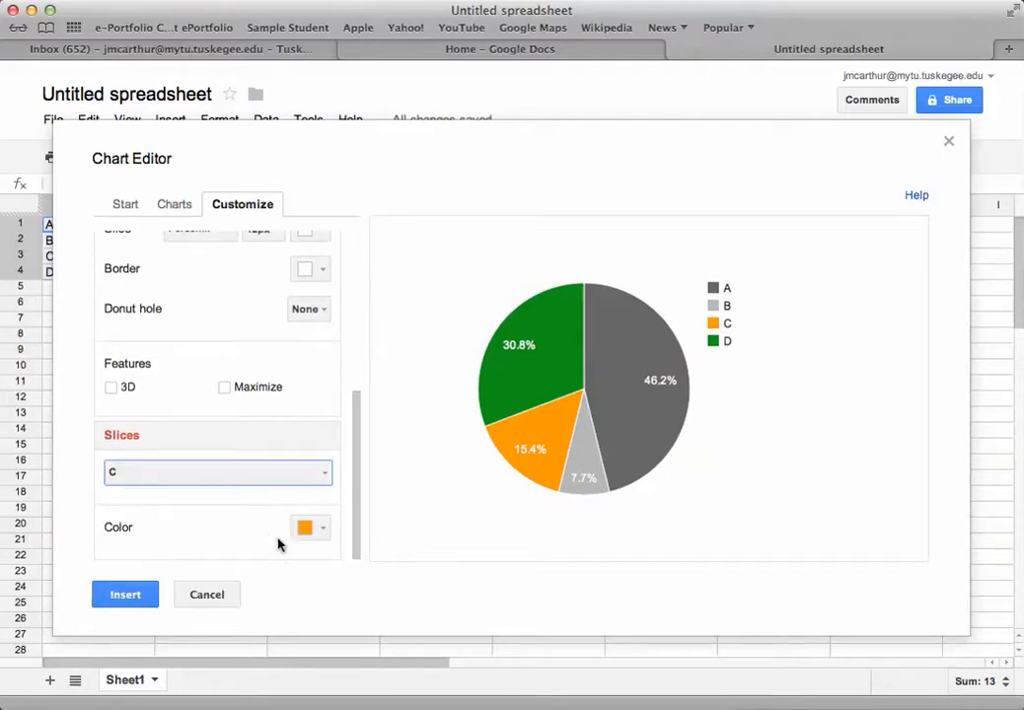
pyautogui.click(322, 531)
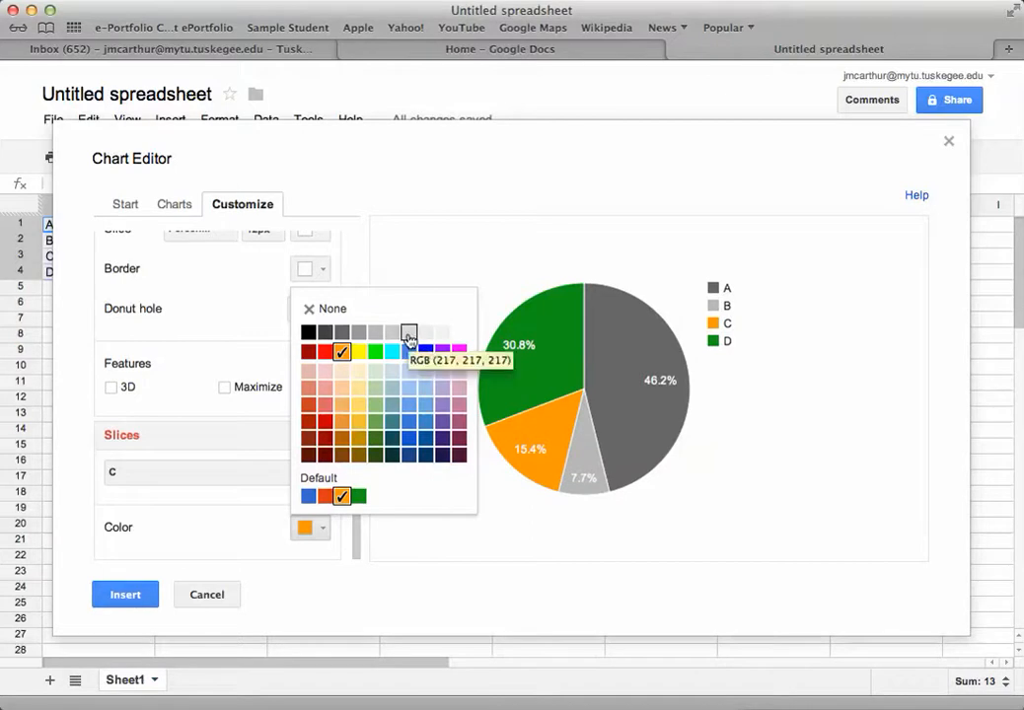
pyautogui.click(409, 335)
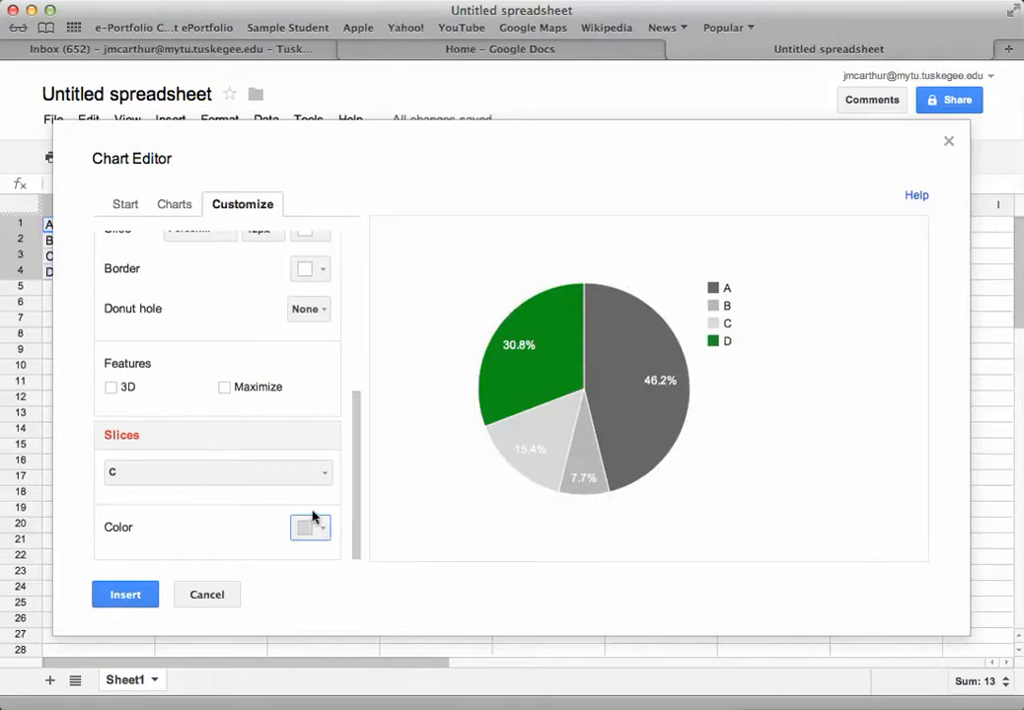
# Set the color of slice D to black and insert the finished pie chart into the sheet
pyautogui.click(300, 474)
pyautogui.click(149, 581)
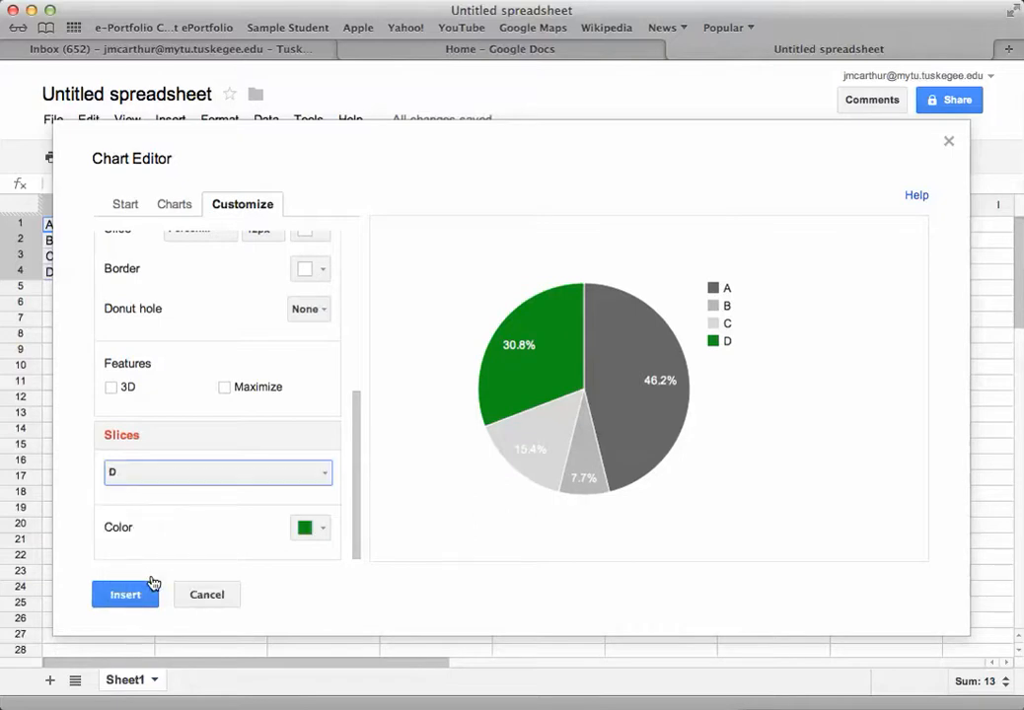
pyautogui.click(324, 533)
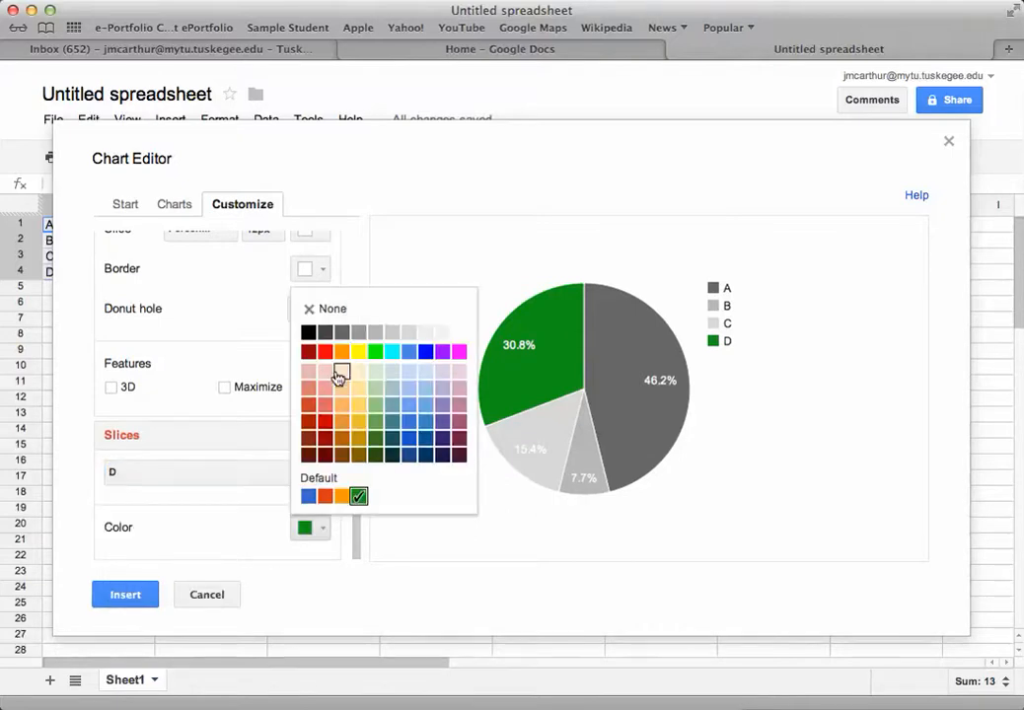
pyautogui.click(308, 333)
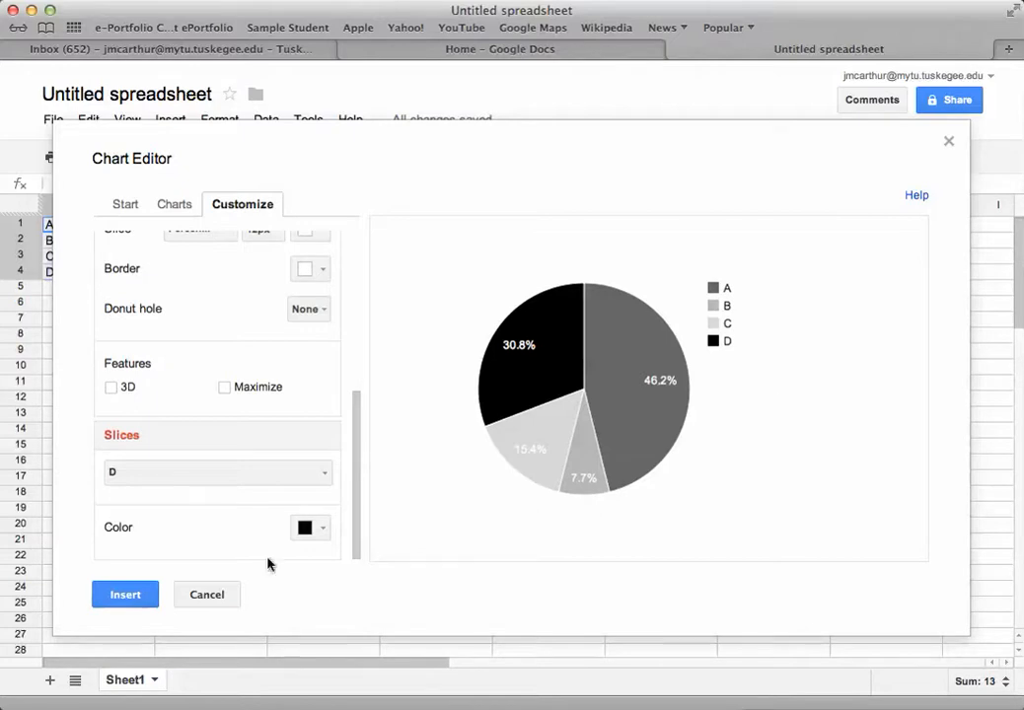
pyautogui.click(128, 597)
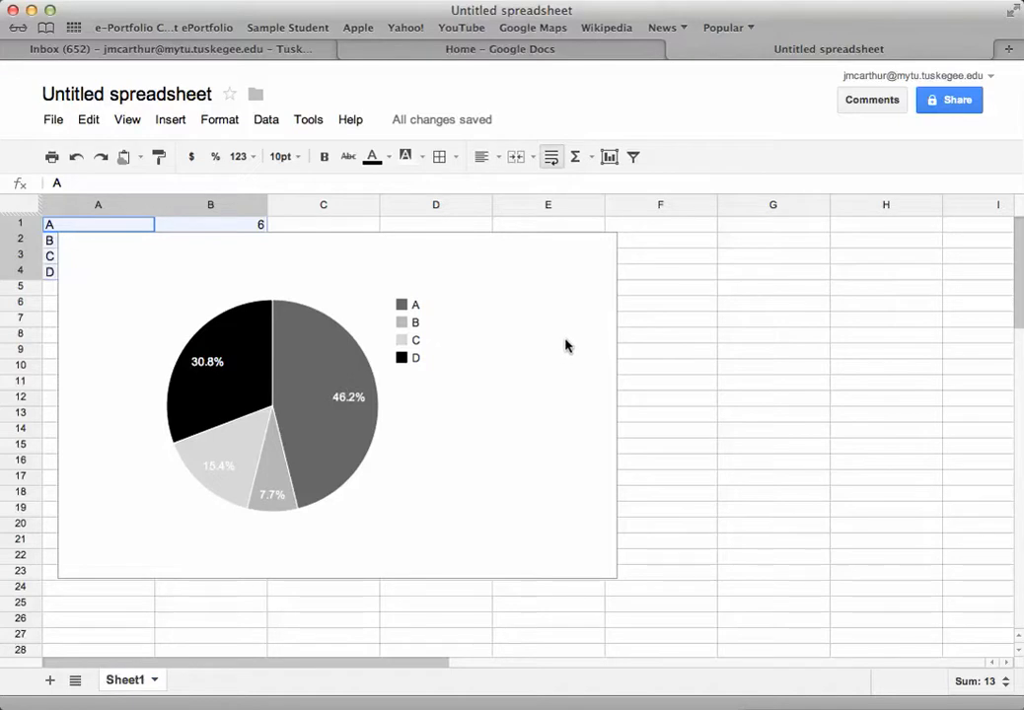
# Save the inserted pie chart as an image and return to the spreadsheet
pyautogui.click(602, 250)
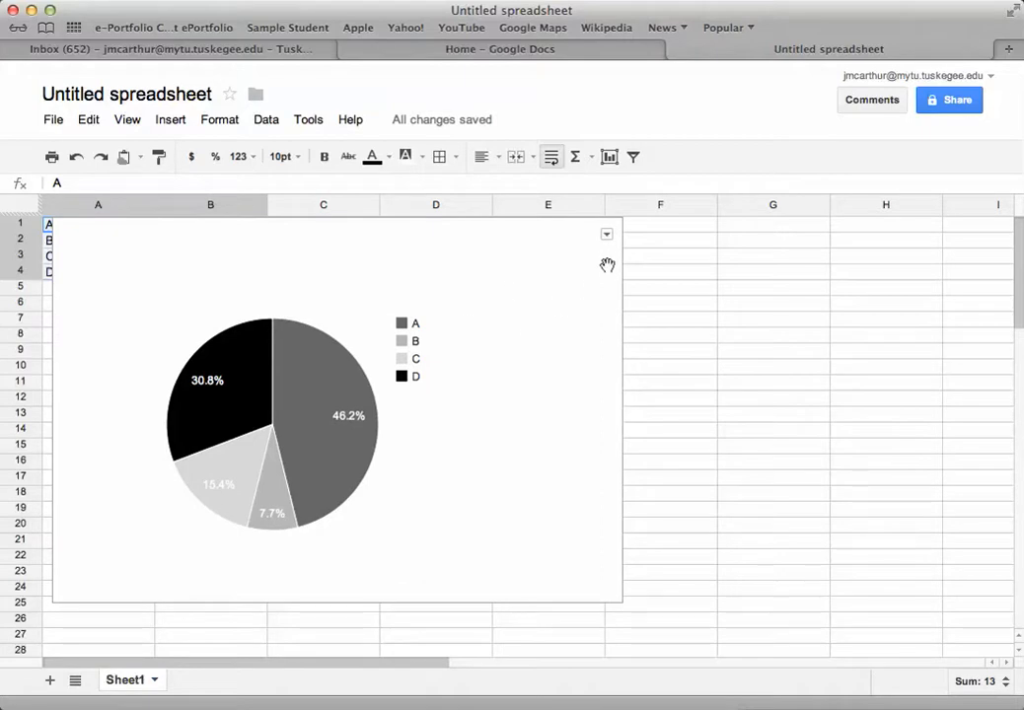
pyautogui.click(606, 235)
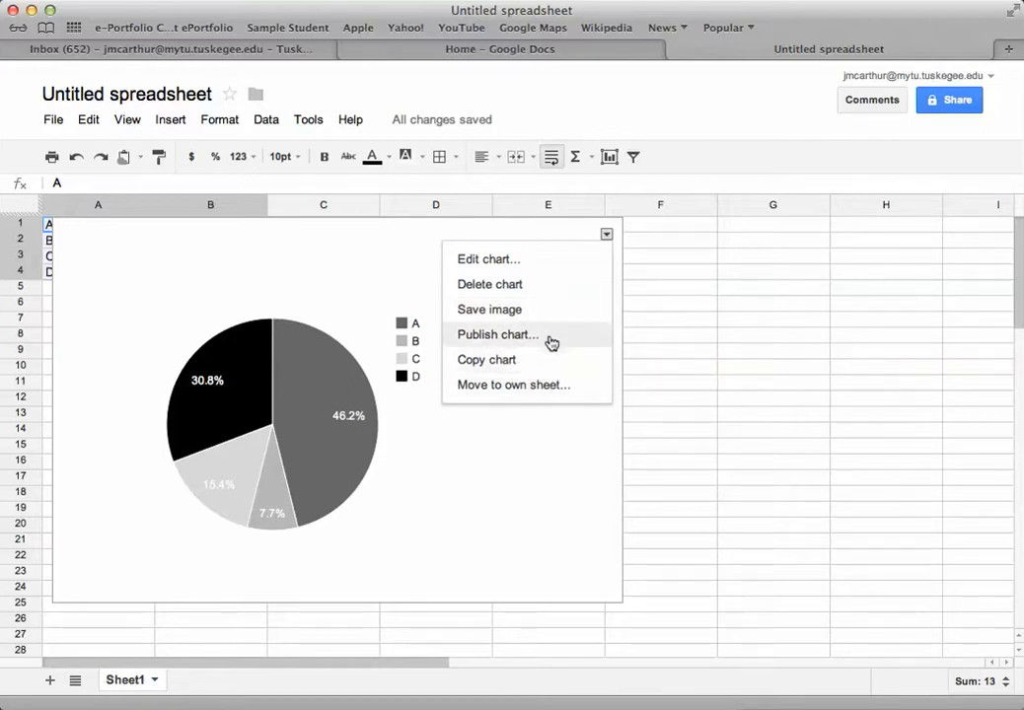
pyautogui.click(509, 319)
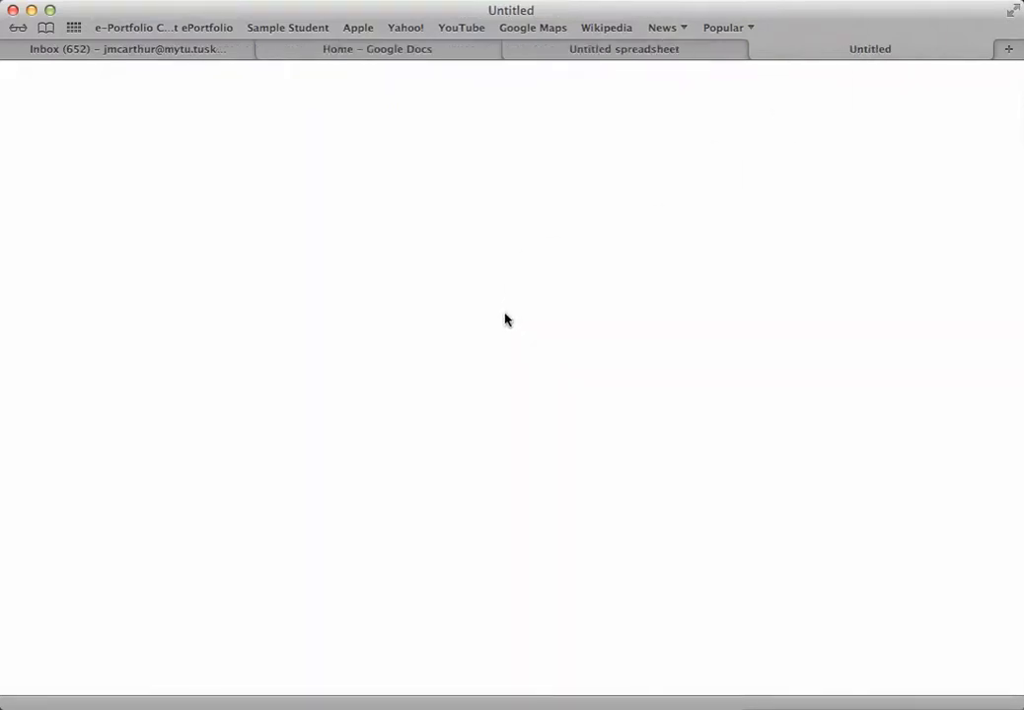
pyautogui.click(642, 52)
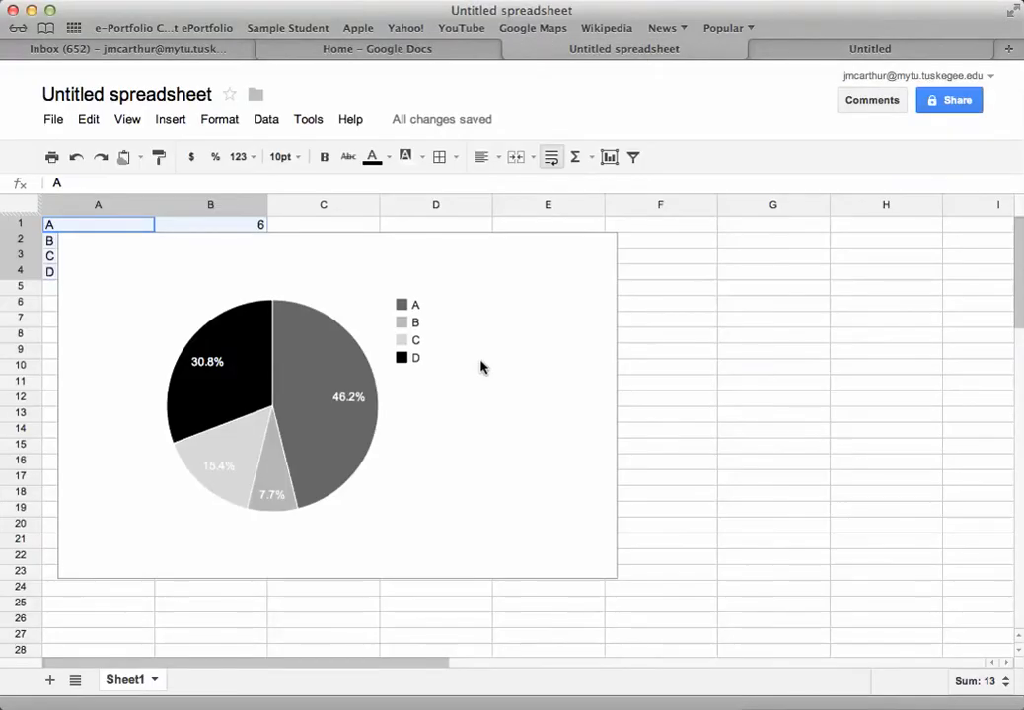